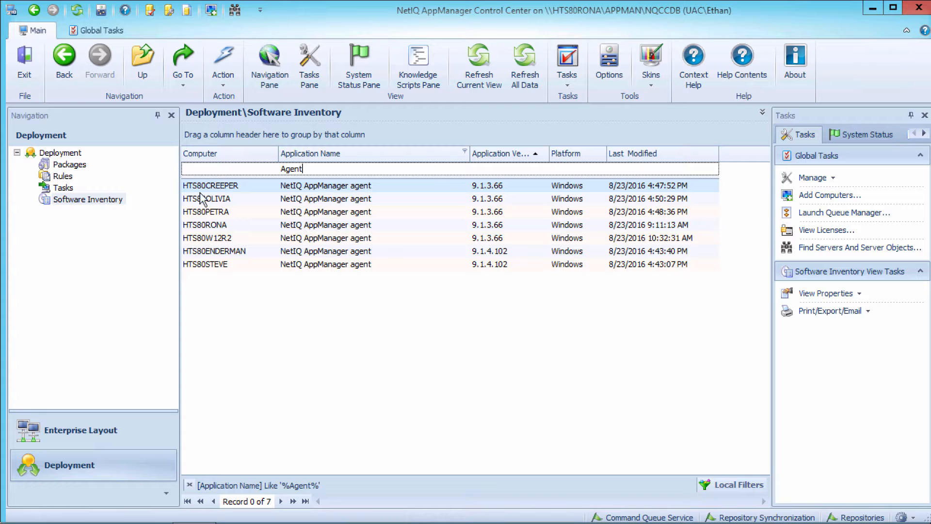
Step: Show the deployment packages and filter the list by the package name "Agent"
left_click(72, 166)
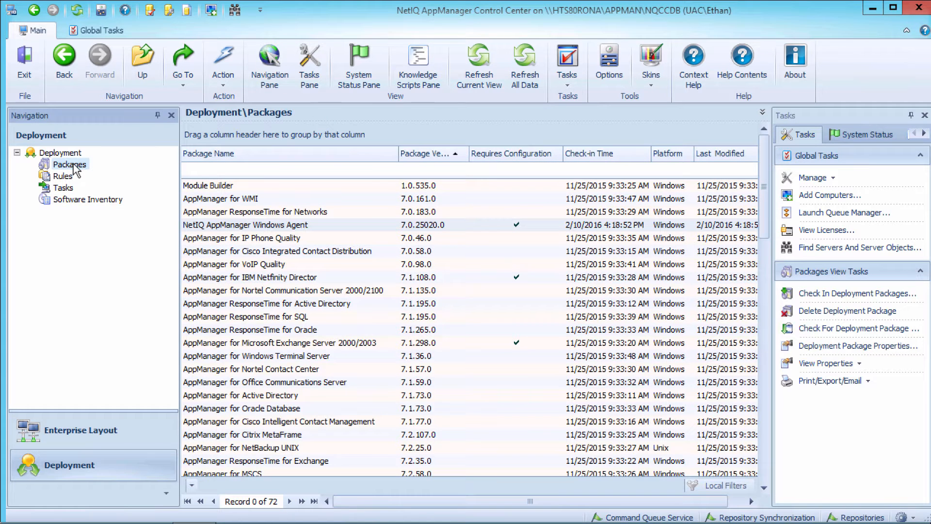
left_click(211, 170)
type("Agent")
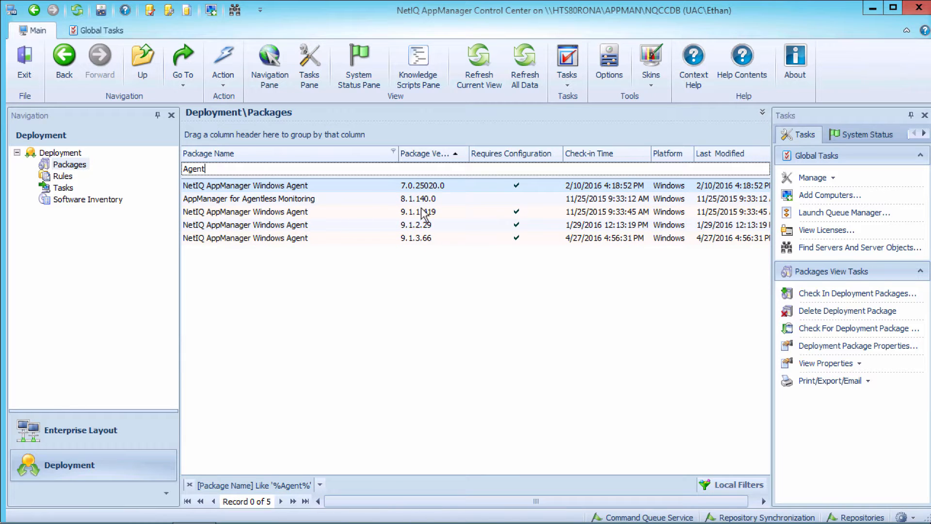
Step: Check in the deployment package AM70-WindowsAgent-9.1.4.102.xml from the folder c:\NetIQ\AM_MC_9.1.0.3\SetupFiles
right_click(72, 170)
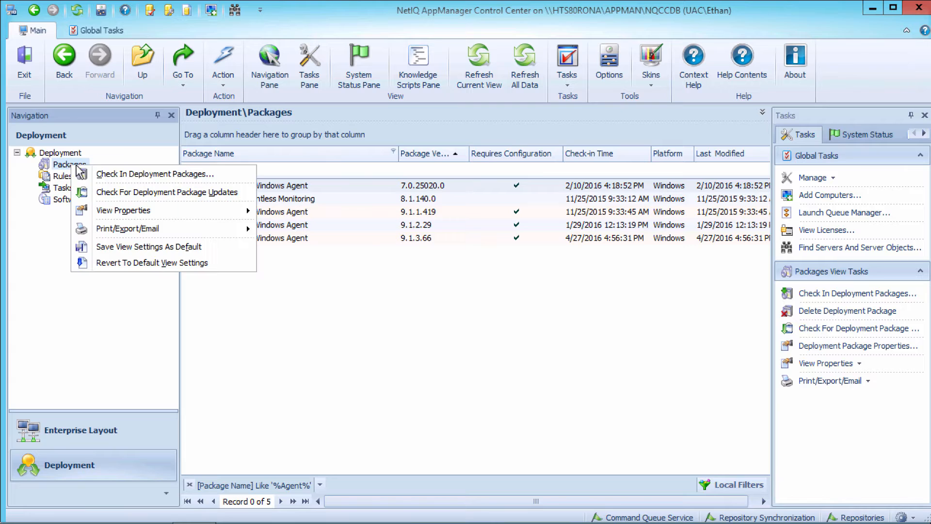
left_click(108, 178)
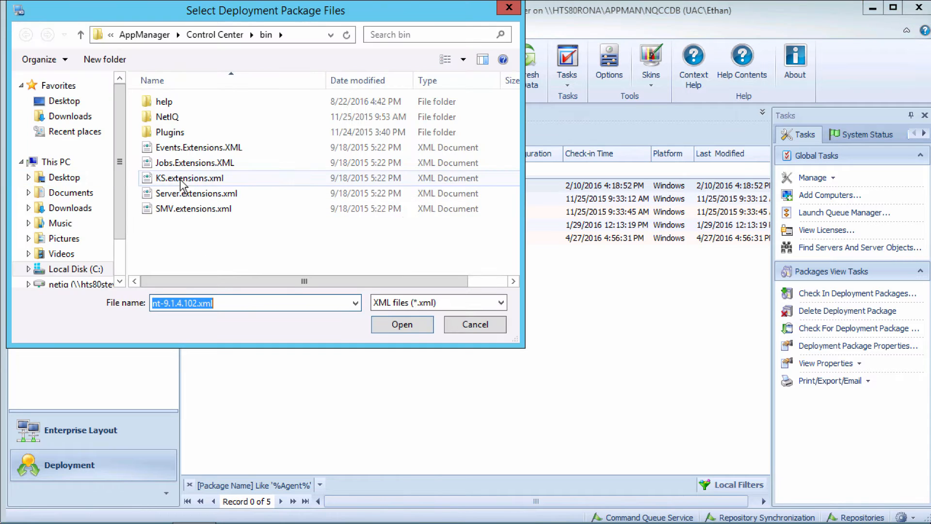
type("c:\\")
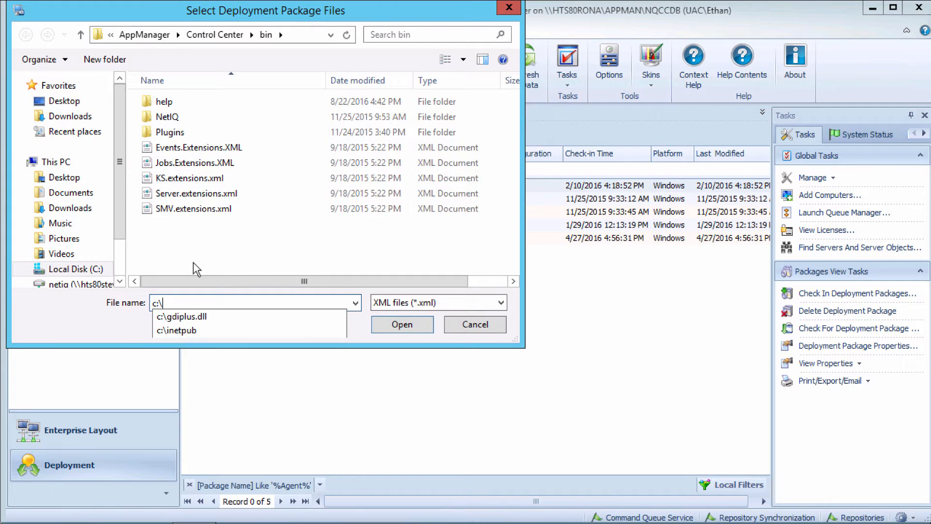
type("NetIQ\\")
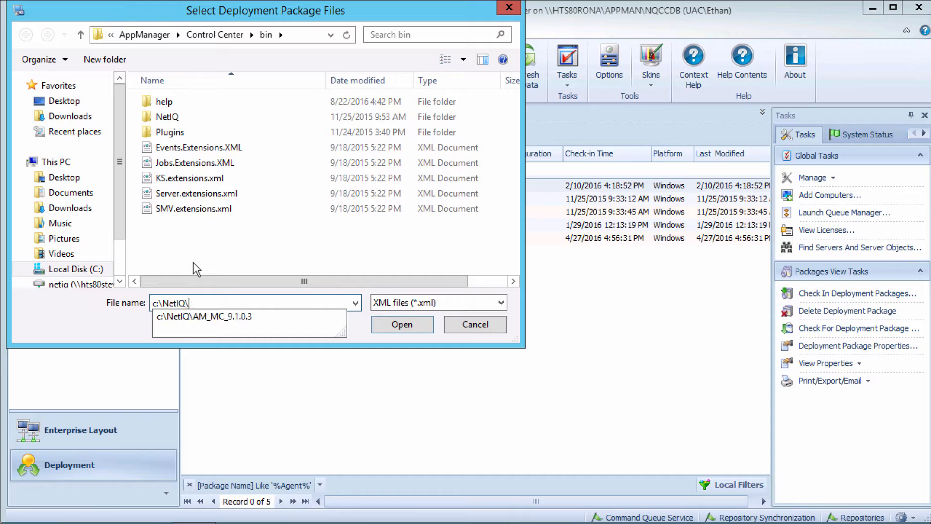
key("Down")
type("\\")
key("Return")
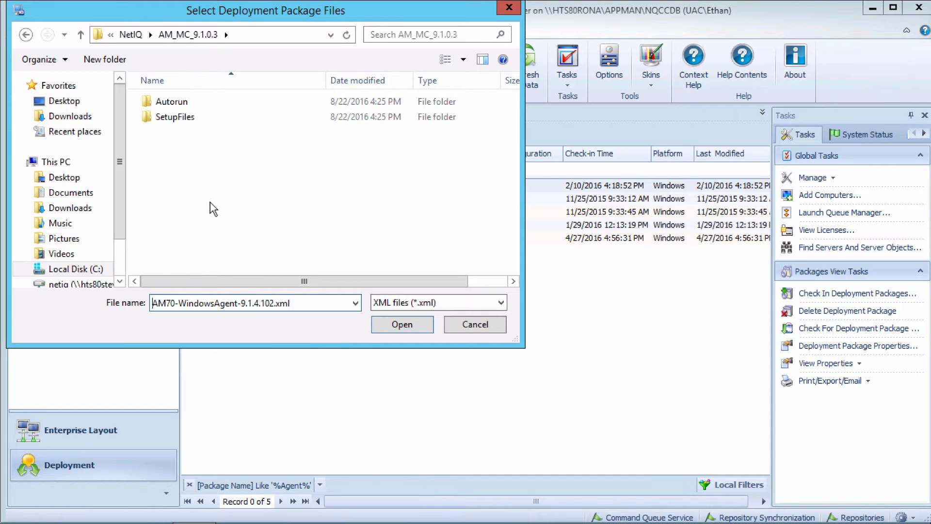
double_click(171, 119)
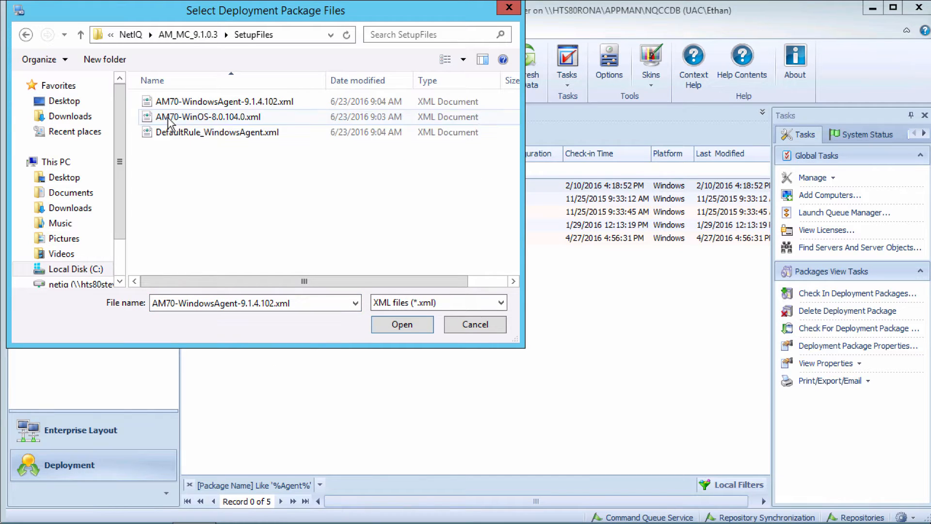
left_click(248, 104)
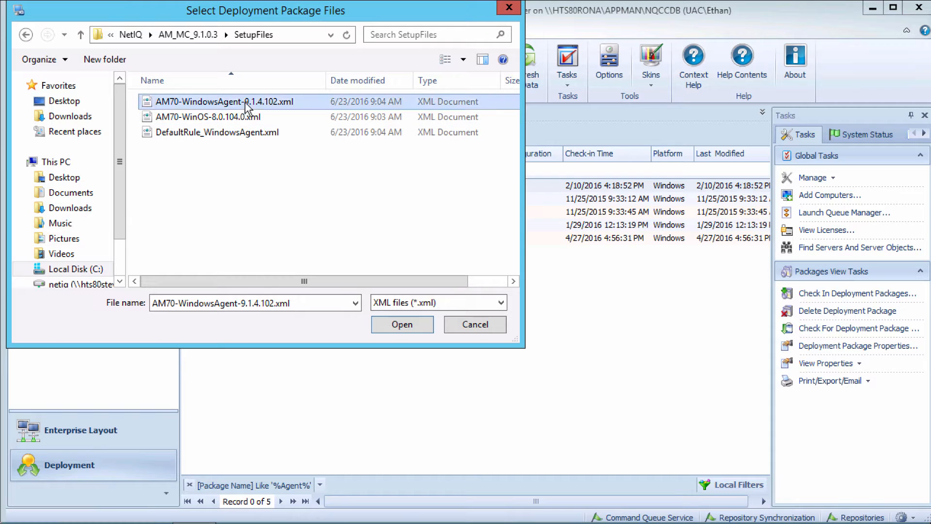
left_click(404, 326)
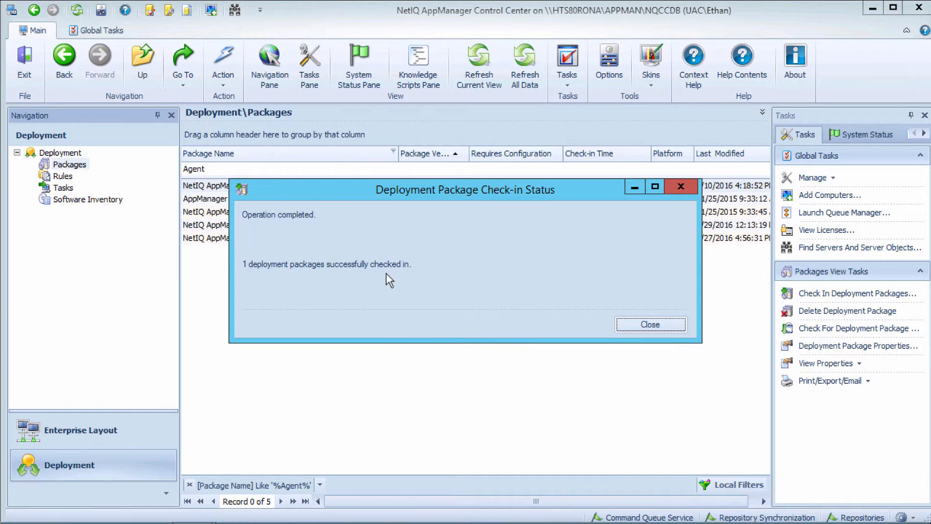
left_click(638, 324)
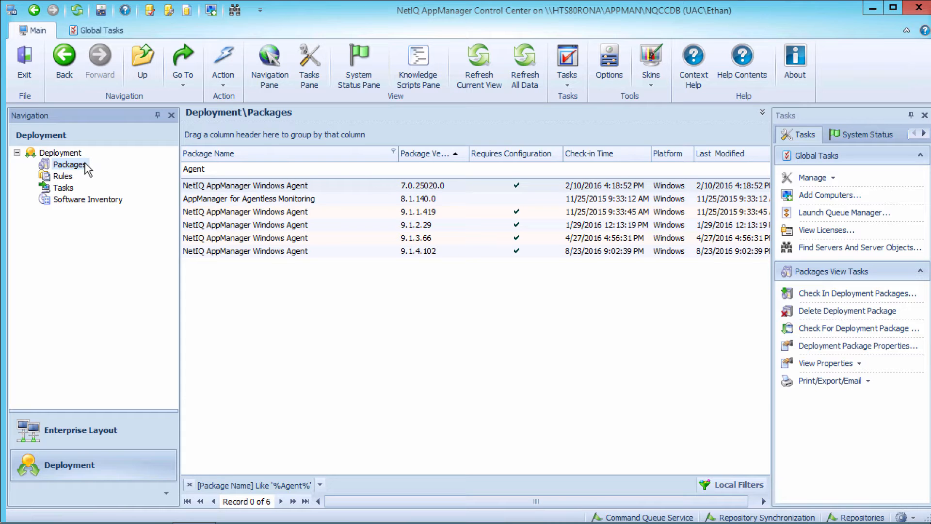
Step: Start a new deployment rule and name it "NetIQ Agent Upgrade"
left_click(62, 177)
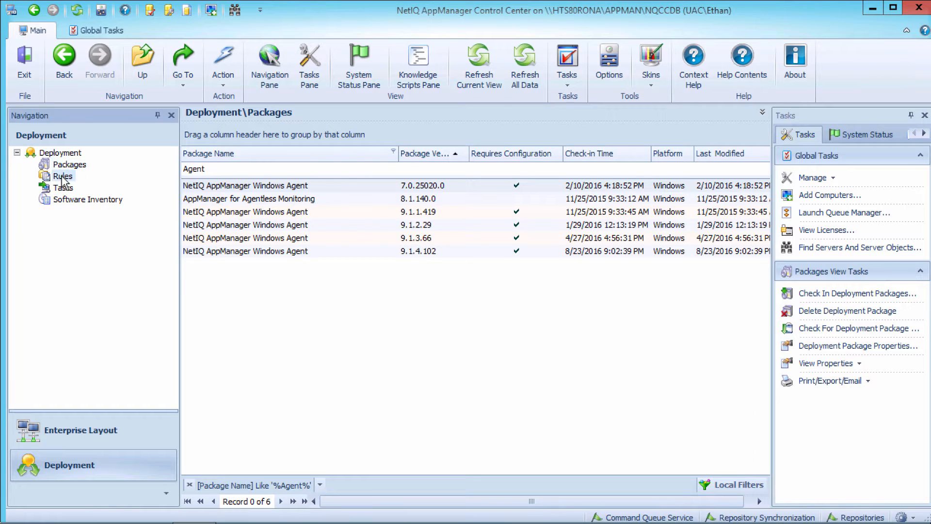
right_click(62, 178)
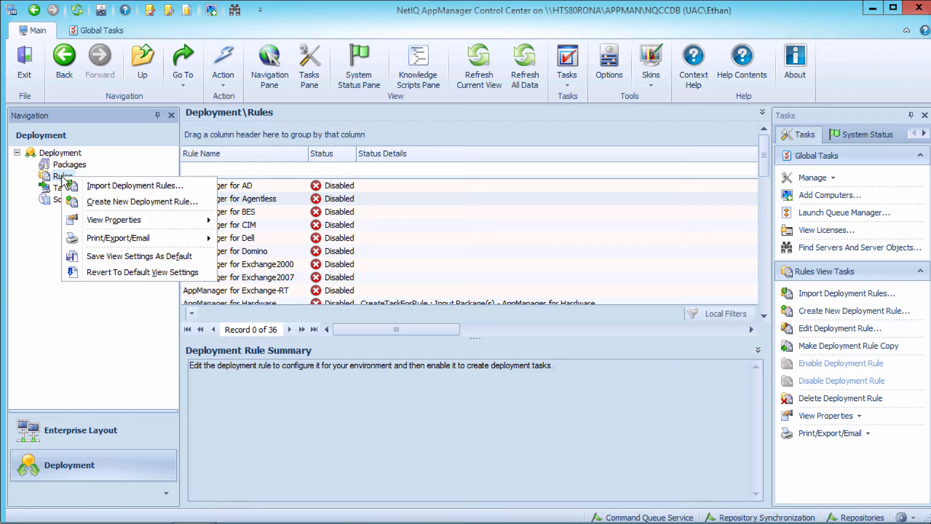
left_click(91, 200)
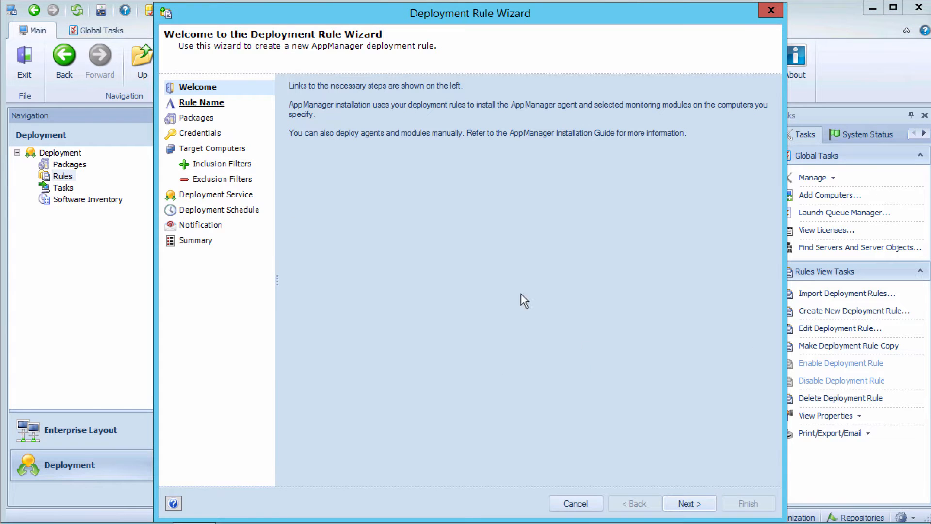
left_click(685, 506)
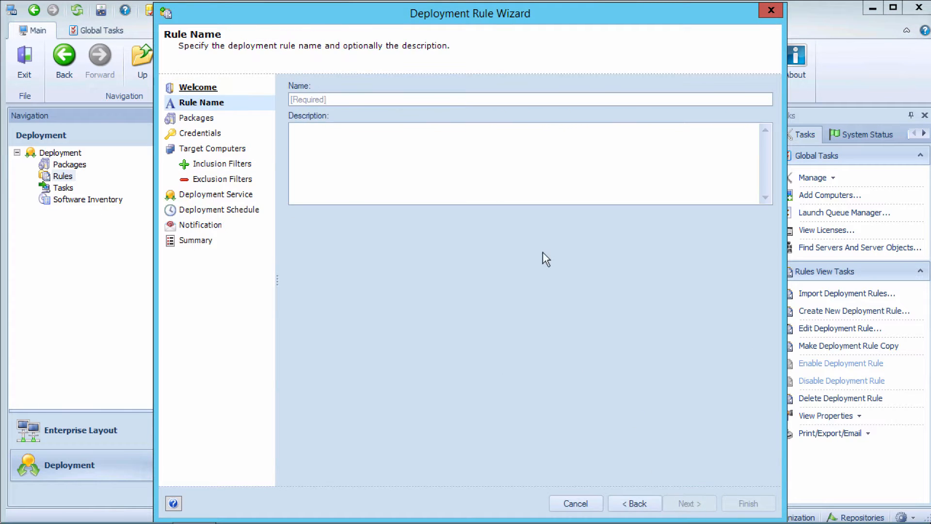
left_click(435, 99)
type("N")
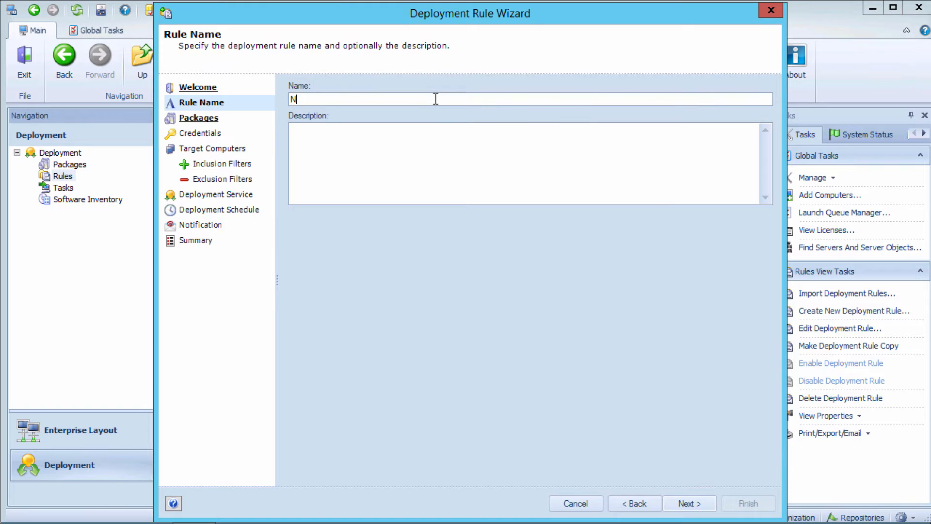
type("etIQ Agent Upgrade")
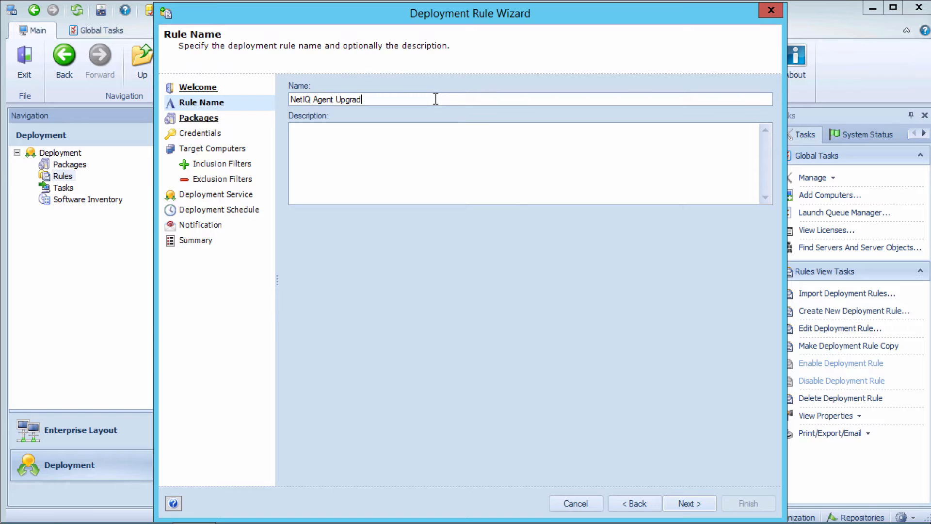
left_click(685, 503)
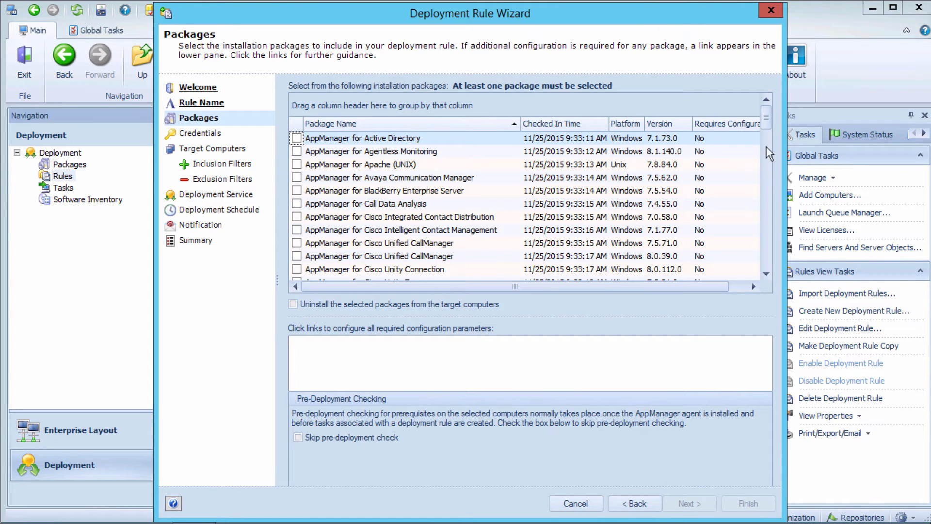
Step: Include the NetIQ AppManager Windows Agent 9.1.4.102 package in the rule and configure it as an Upgrade using the existing values on the target computer
left_click_drag(764, 120, 766, 287)
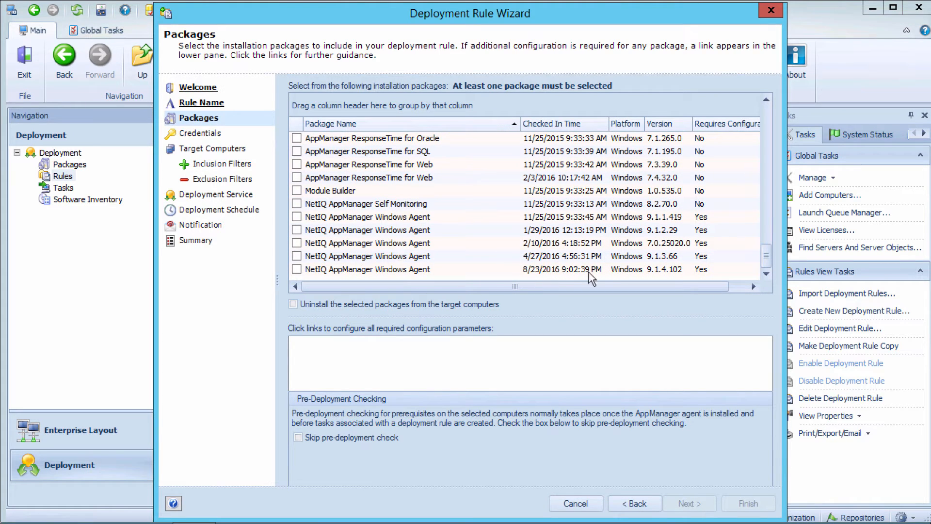
left_click(297, 269)
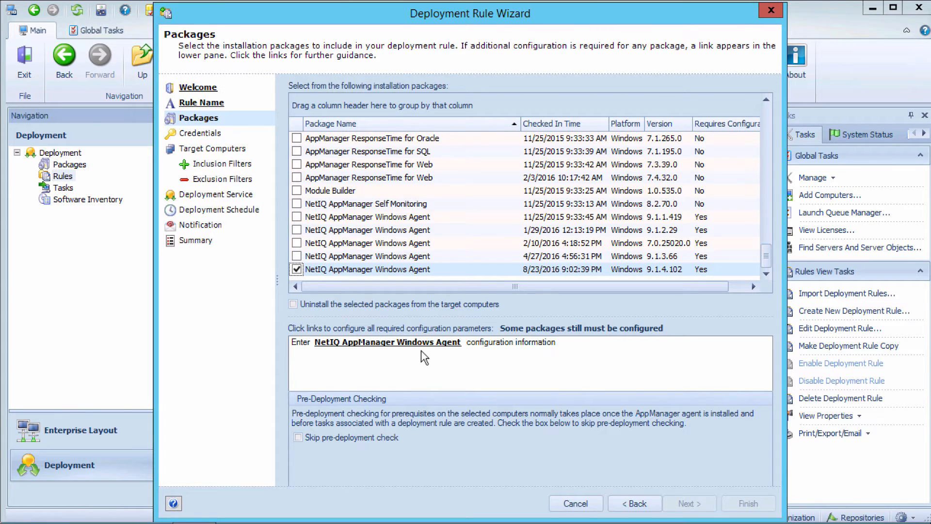
left_click(379, 342)
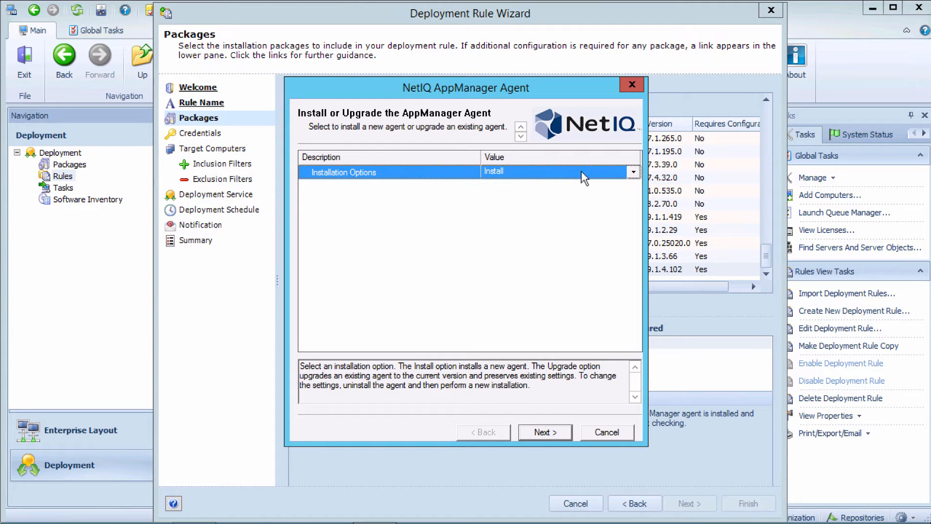
left_click(633, 172)
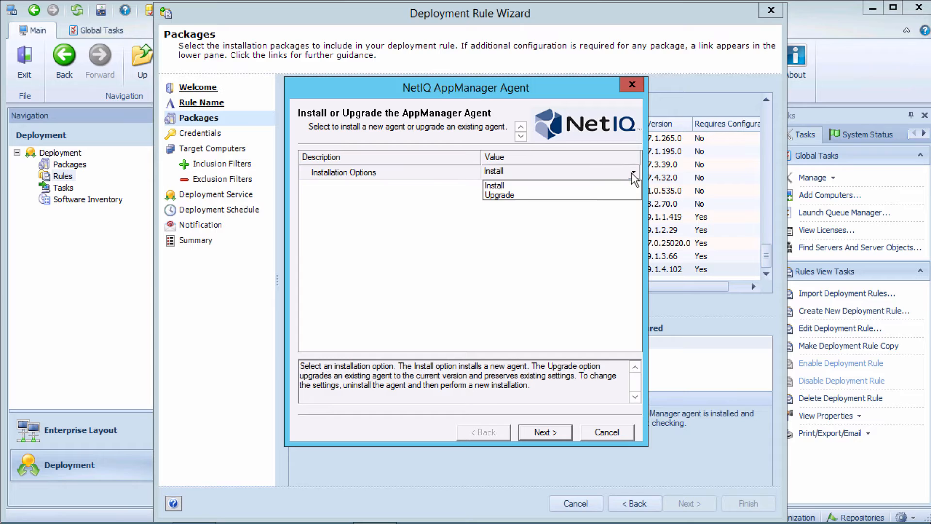
left_click(537, 193)
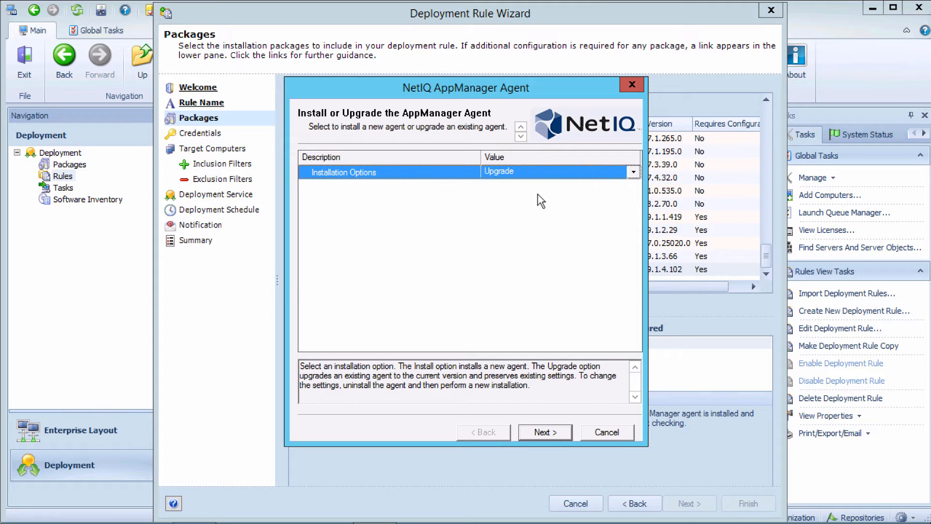
left_click(553, 430)
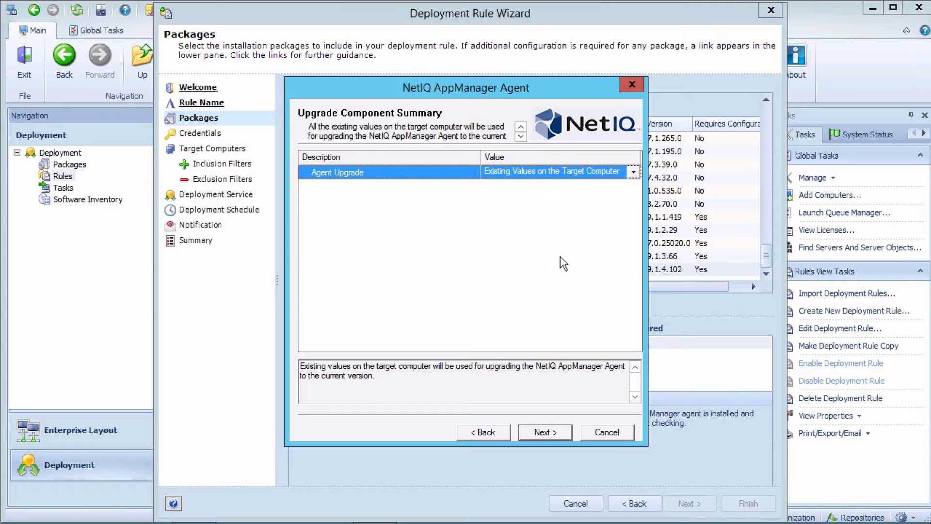
left_click(542, 433)
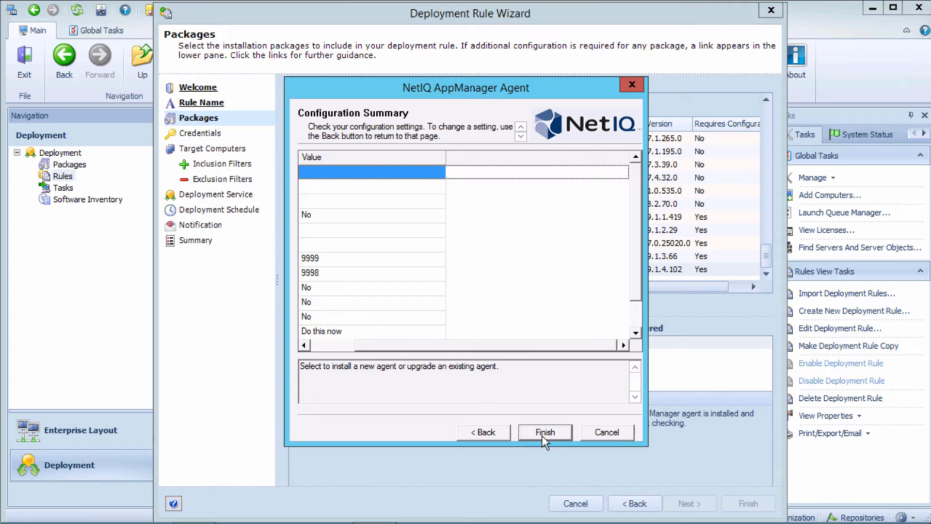
left_click(542, 433)
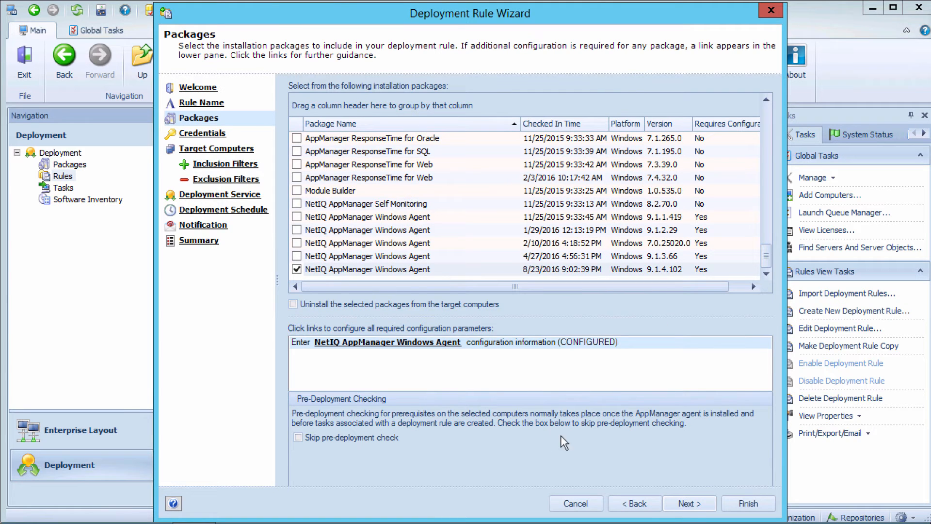
left_click(692, 505)
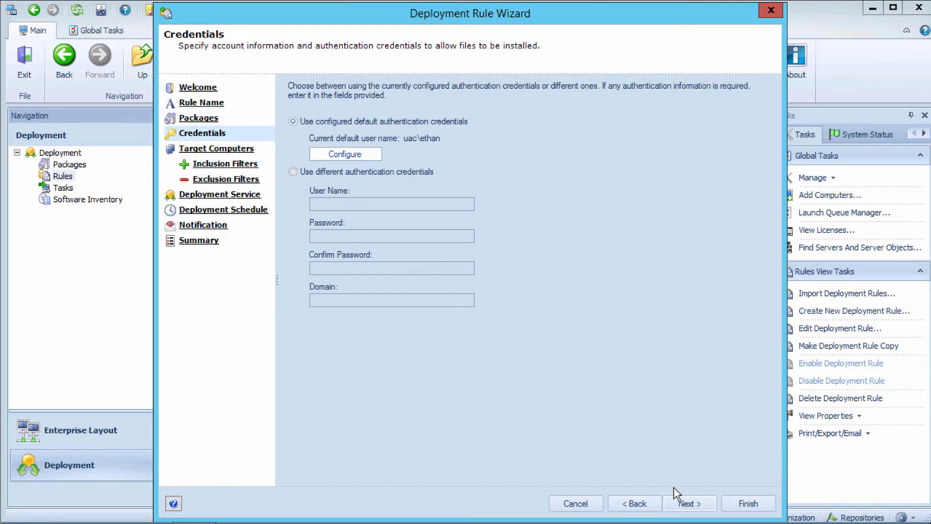
Step: Keep the default authentication credentials and choose Agent as the selection method for the target computers
left_click(687, 502)
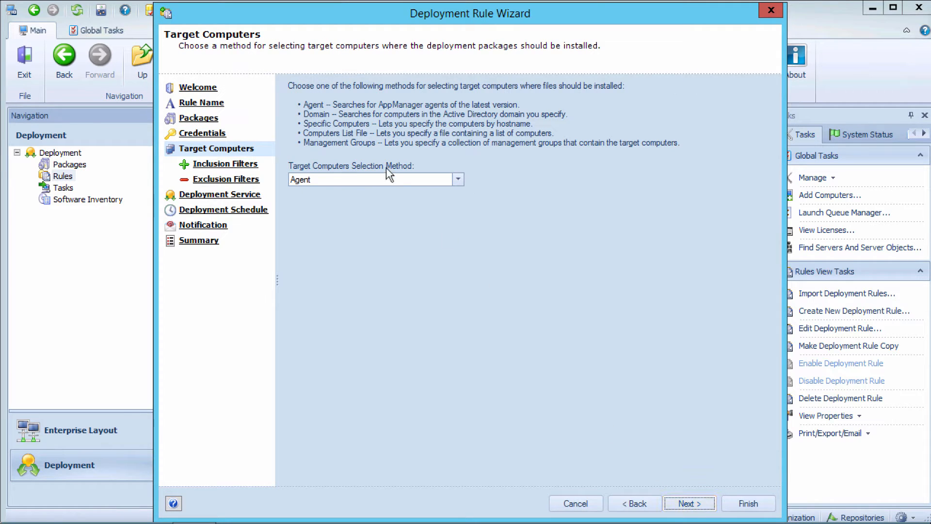
left_click(330, 179)
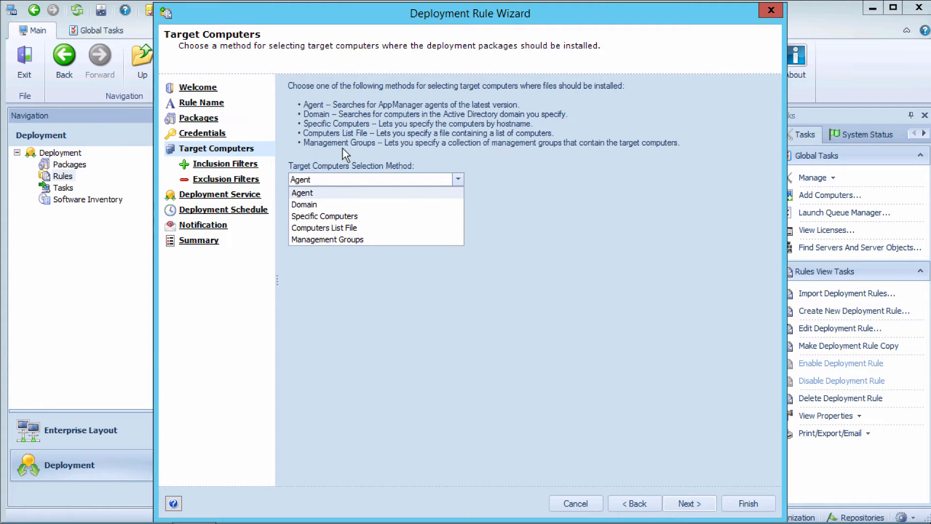
left_click(315, 192)
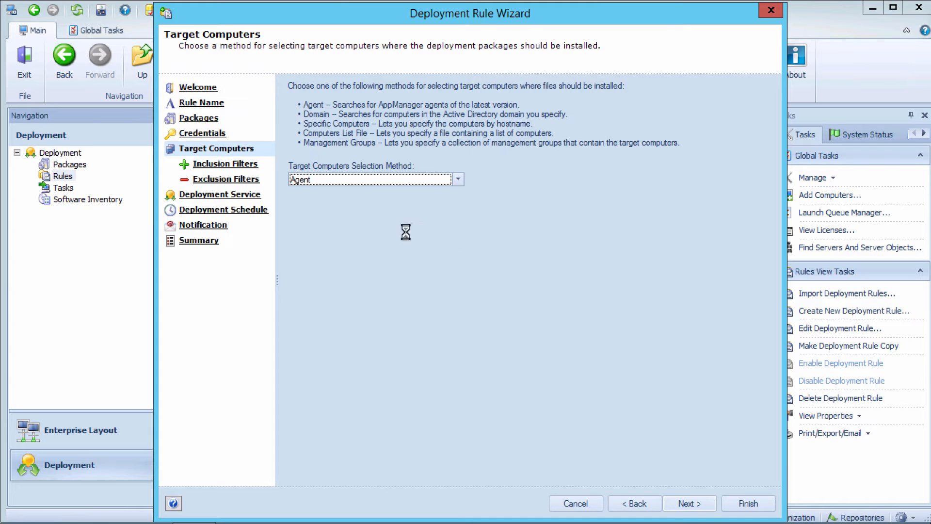
left_click(689, 504)
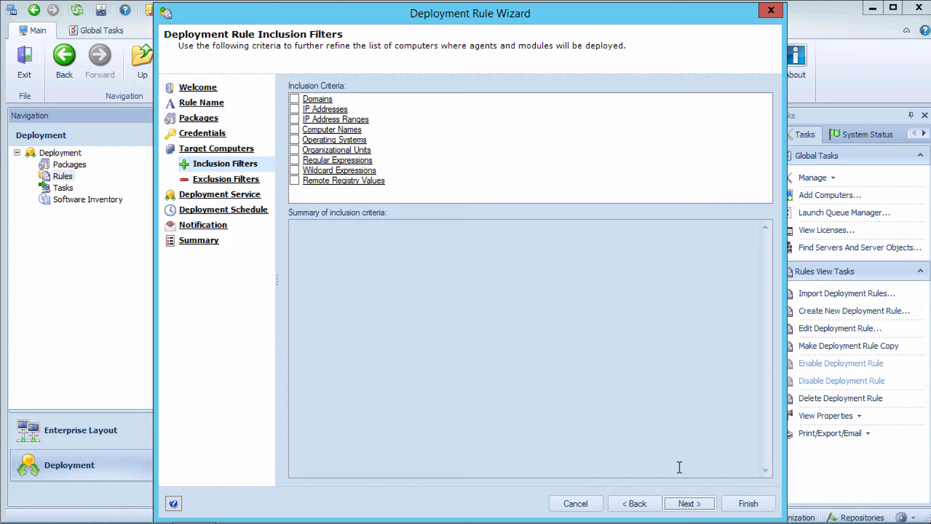
Step: Leave the inclusion and exclusion filters empty, keep the default deployment service, schedule and notification settings, and save the rule
left_click(687, 504)
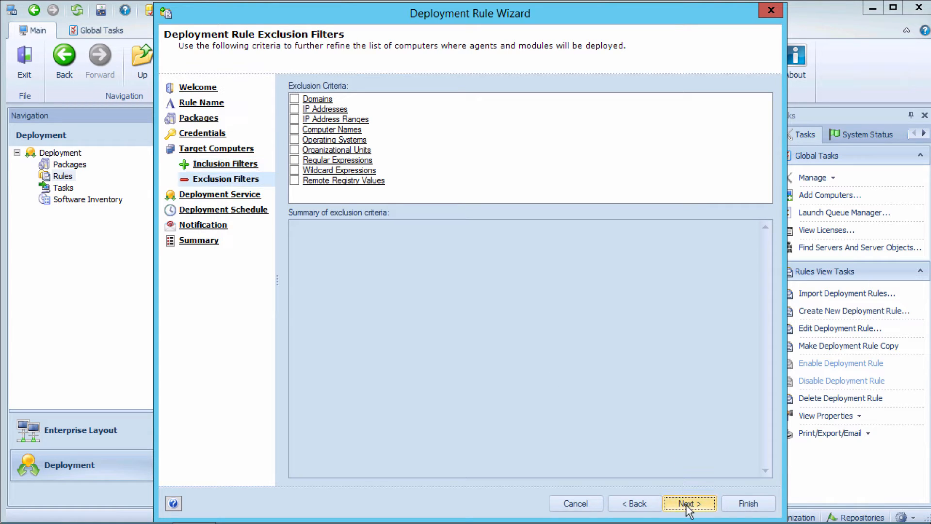
left_click(687, 504)
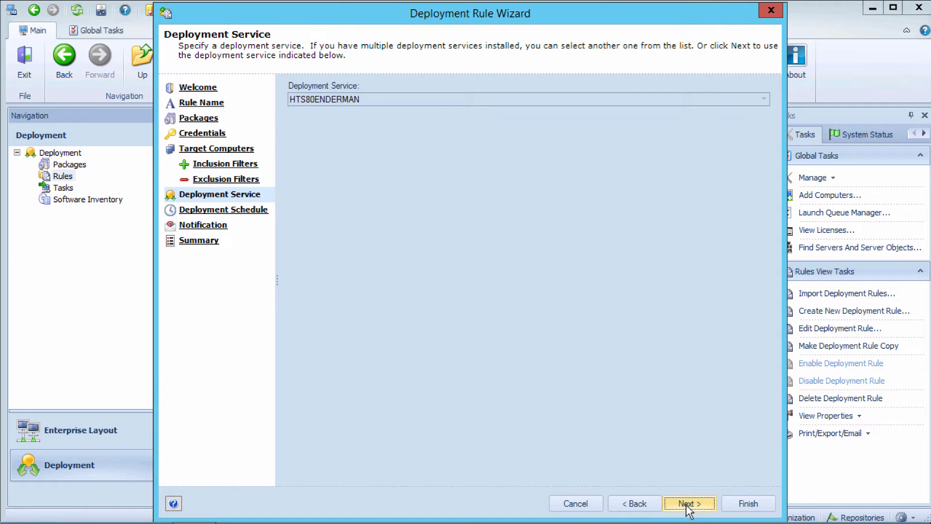
left_click(687, 504)
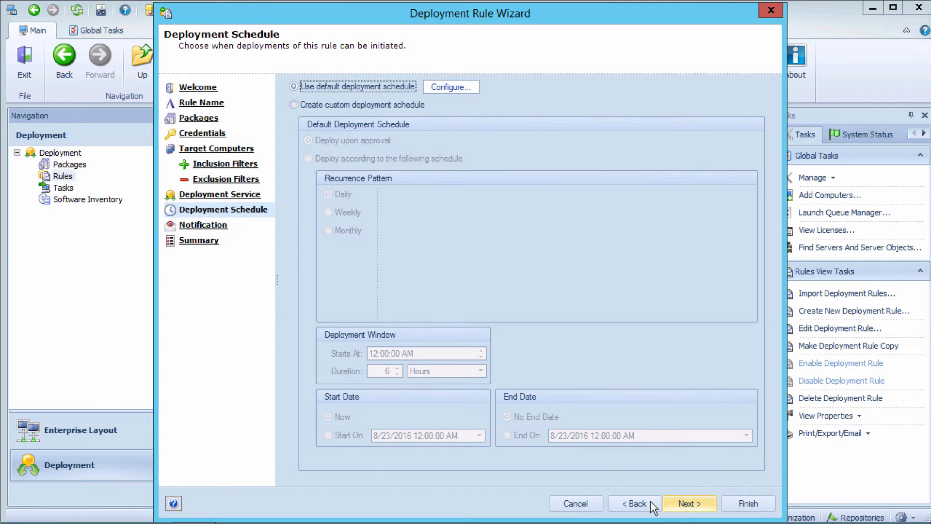
left_click(634, 504)
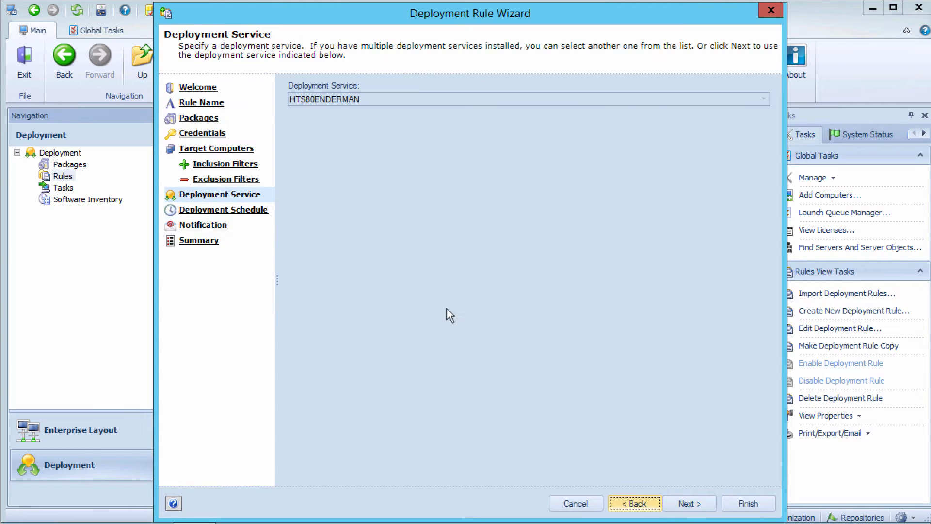
left_click(689, 503)
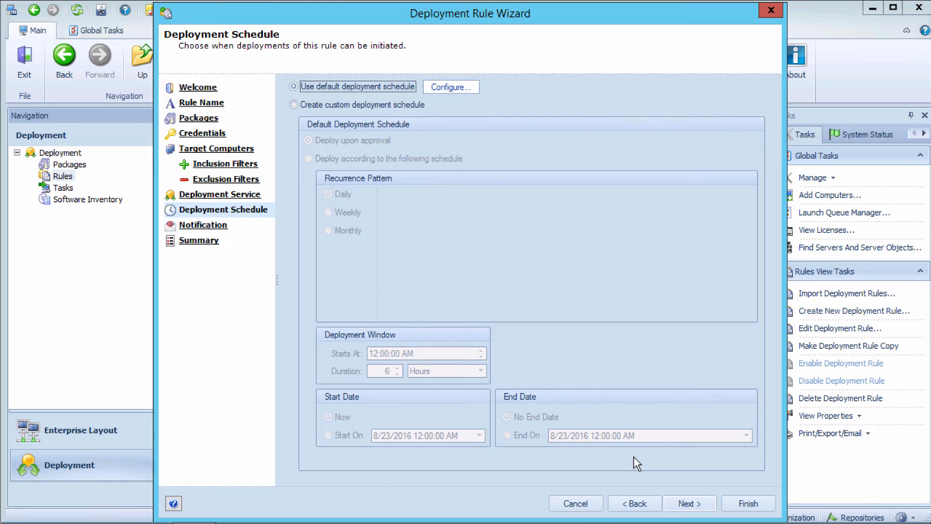
left_click(687, 504)
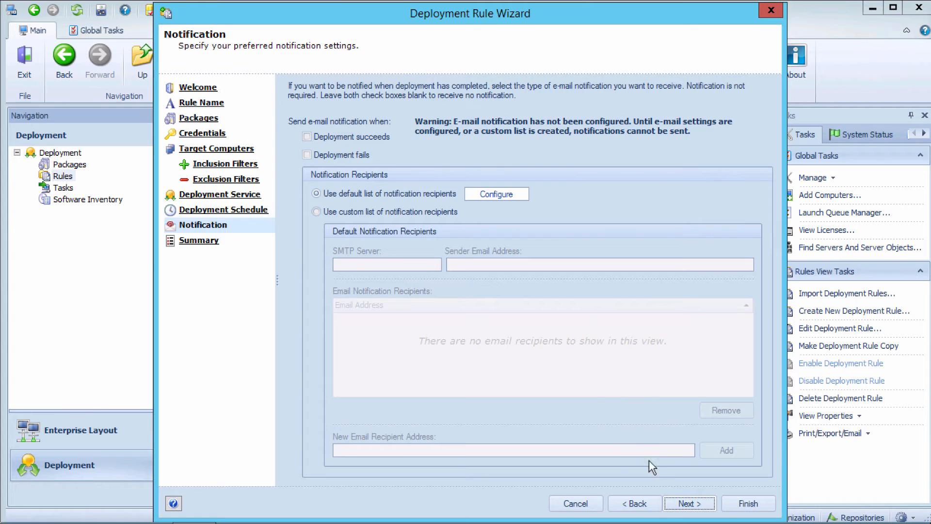
left_click(688, 503)
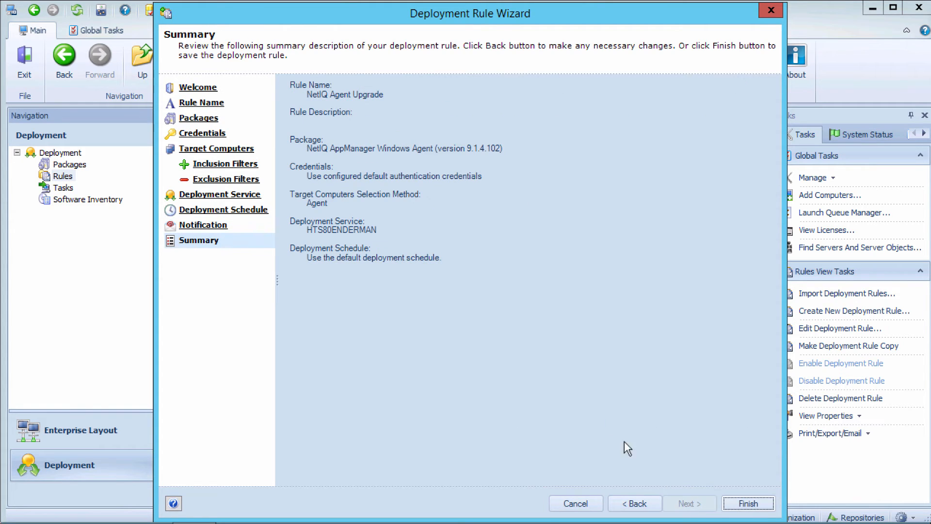
left_click(748, 503)
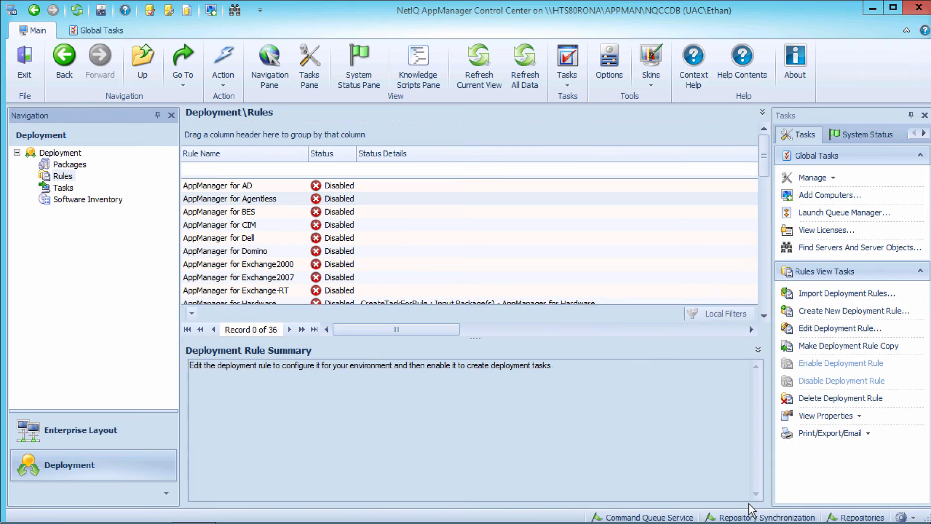
Step: Filter the deployment rules by the name "Agent" and review the summary of the NetIQ Agent Upgrade rule
left_click(246, 170)
type("Agent")
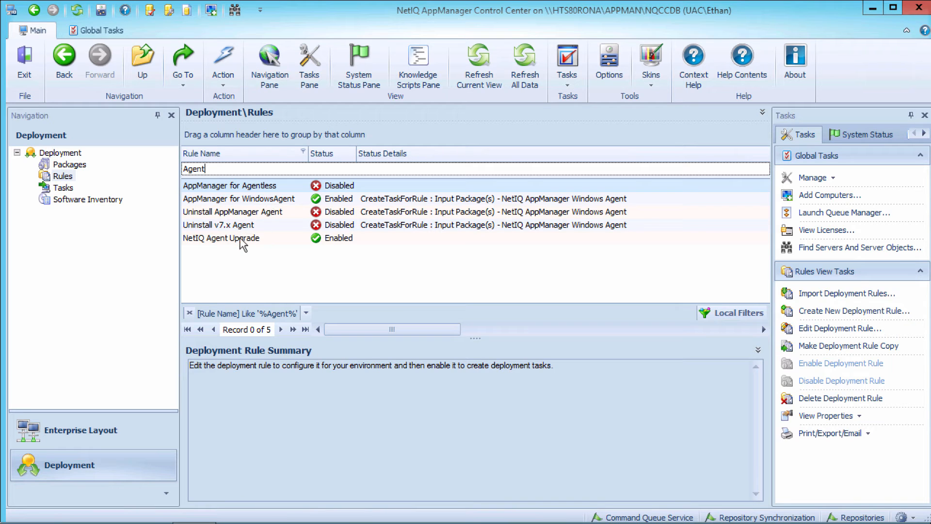
left_click(331, 241)
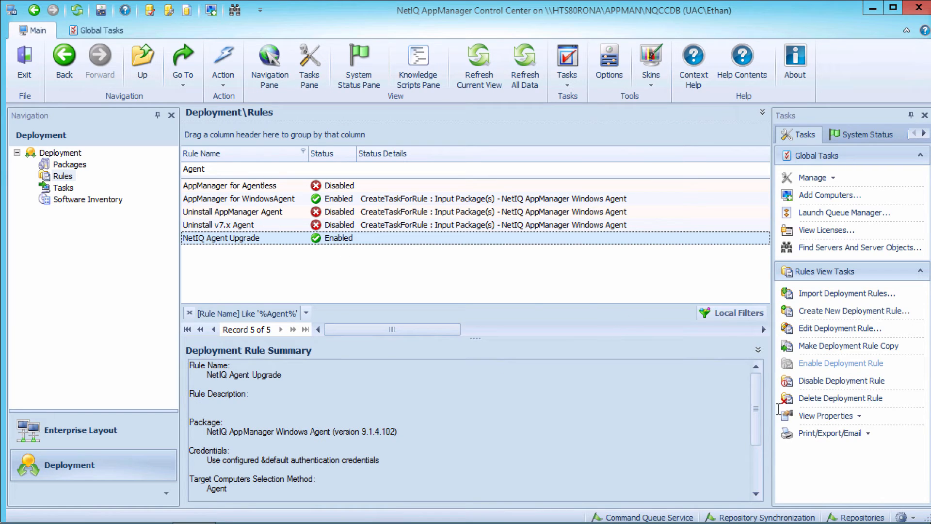
left_click_drag(758, 411, 762, 489)
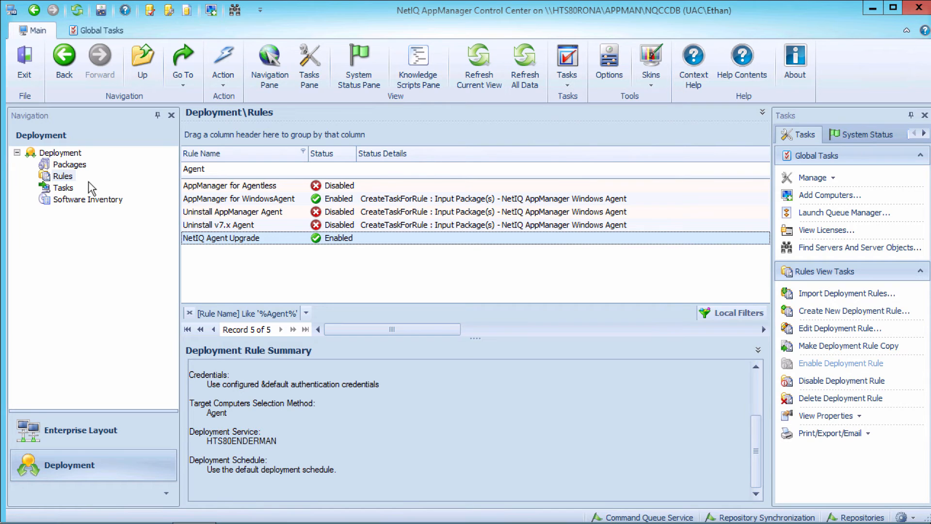
Step: View the deployment tasks waiting for approval, expanding every computer group and widening the Status column to show the full text
left_click(66, 188)
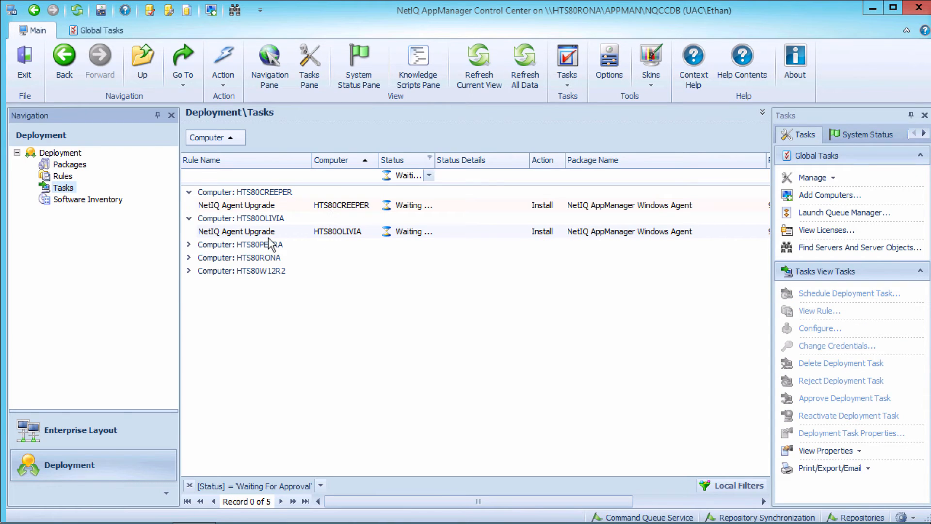
left_click(189, 245)
left_click(189, 270)
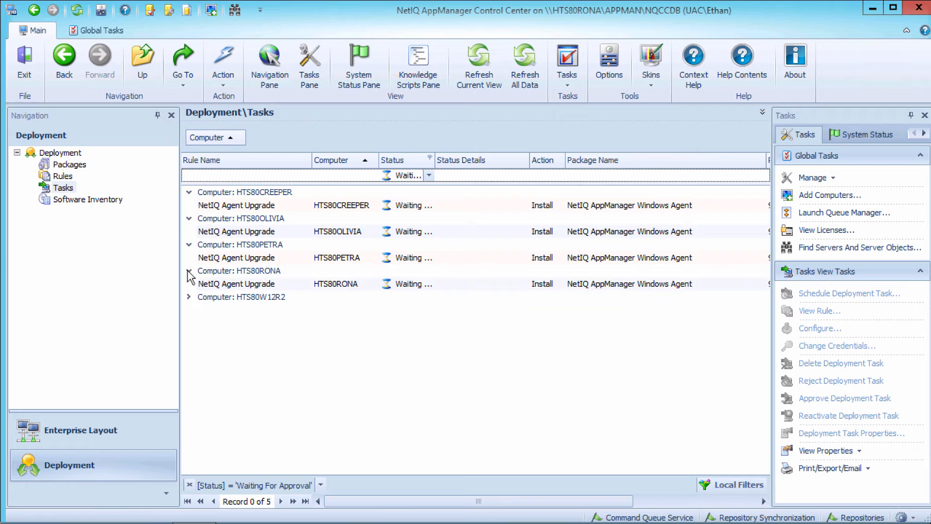
left_click(189, 296)
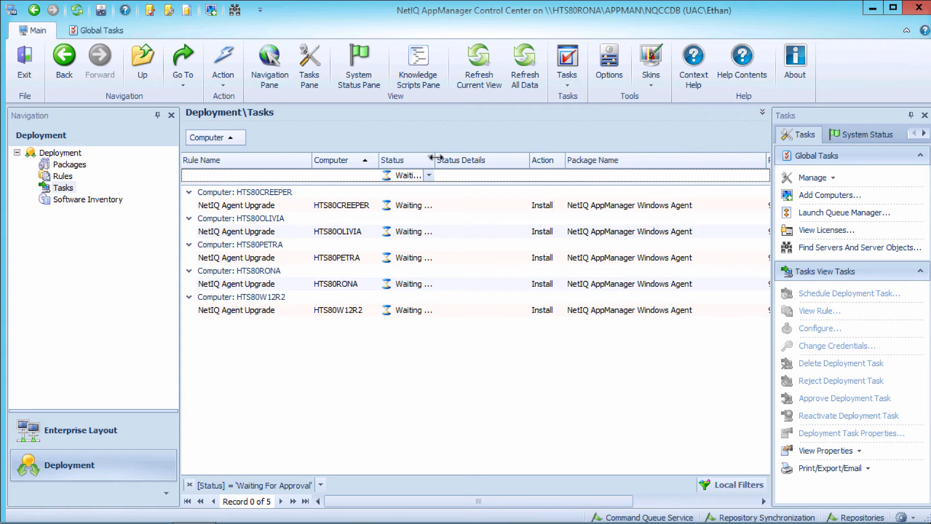
left_click_drag(435, 160, 495, 163)
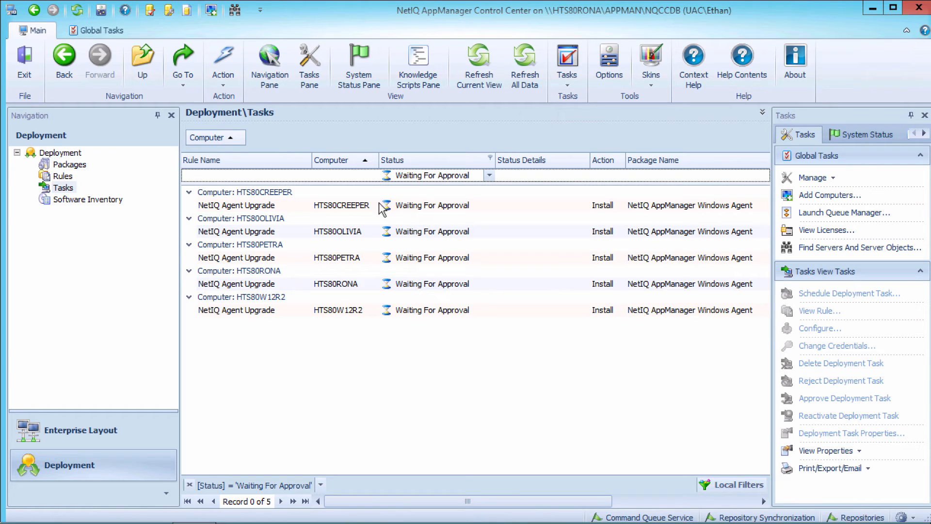
Step: Review the status details of the NetIQ Agent Upgrade rule for the machines where task creation succeeded or failed
left_click(63, 177)
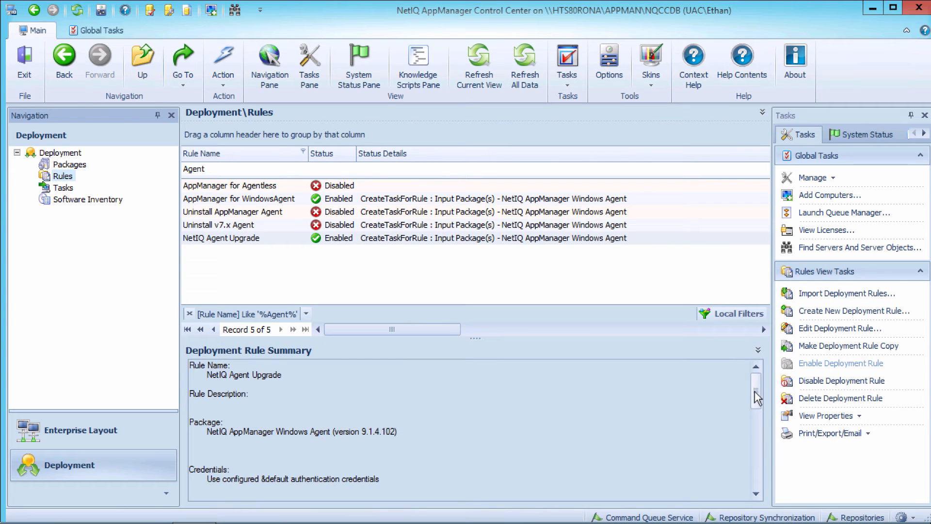
left_click_drag(754, 387, 754, 450)
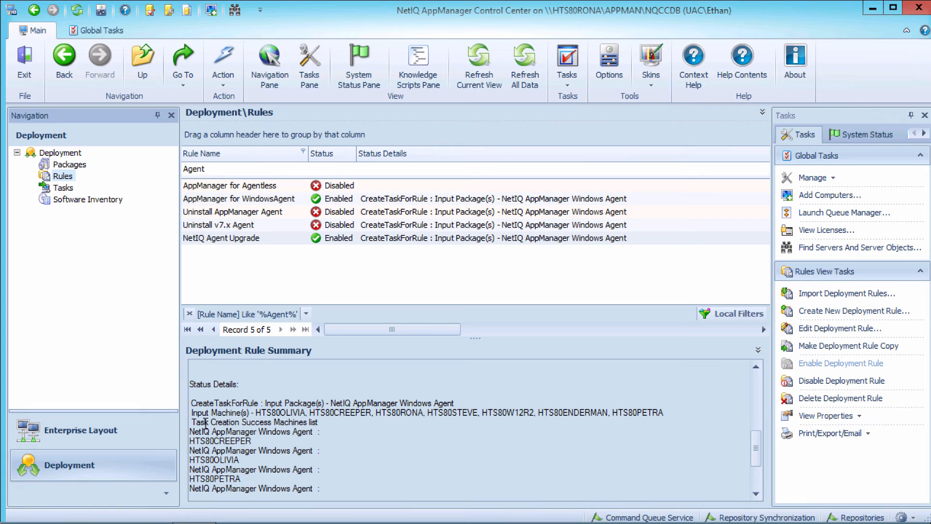
left_click_drag(192, 420, 298, 431)
left_click_drag(758, 451, 756, 485)
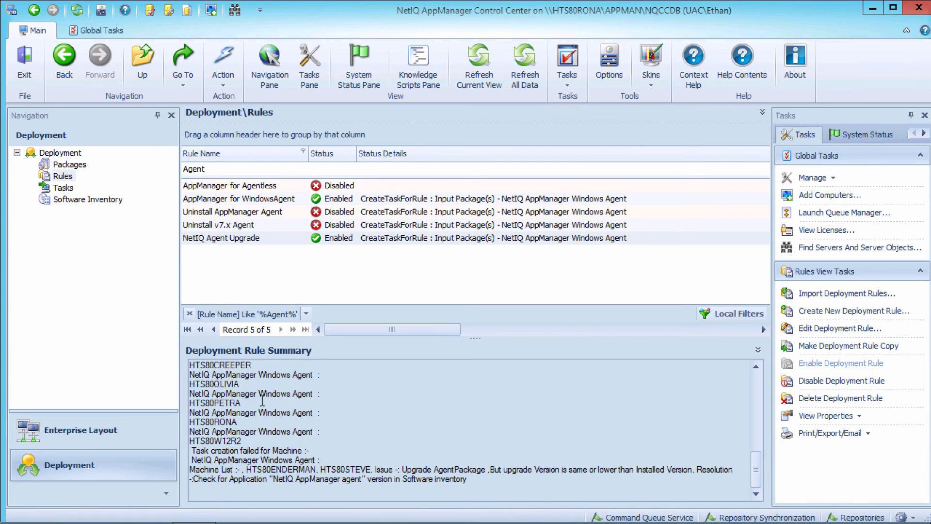
Step: Approve all the NetIQ Agent Upgrade deployment tasks waiting for approval, from HTS80CREEPER through HTS80W12R2
left_click(62, 188)
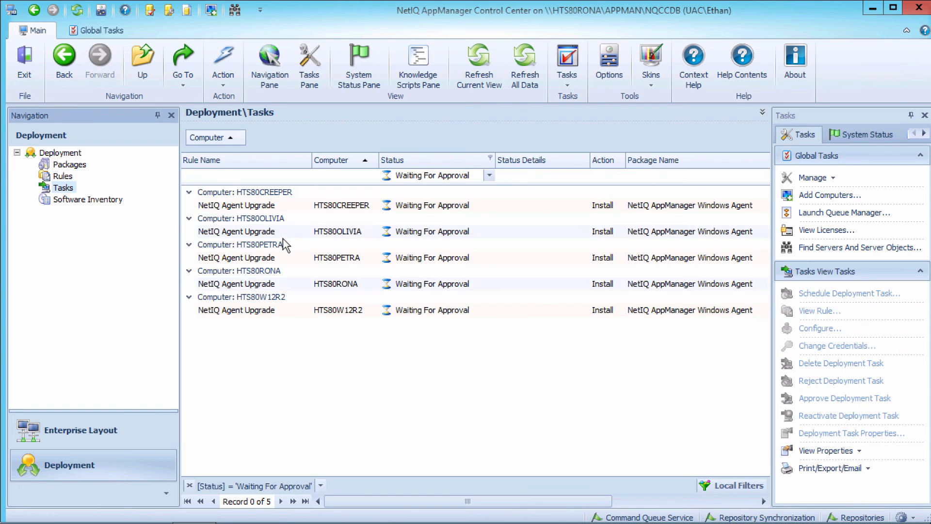
left_click(339, 206)
left_click(327, 311, "shift")
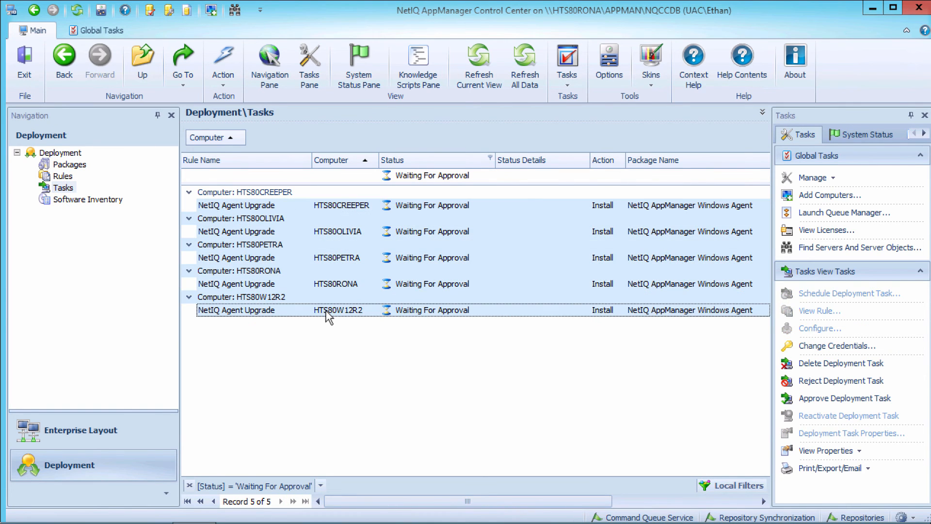
right_click(326, 313)
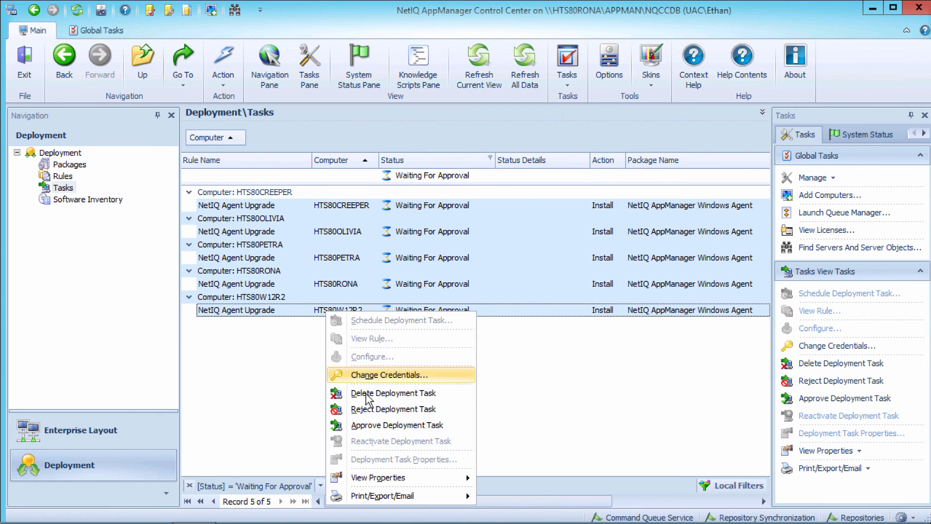
left_click(358, 422)
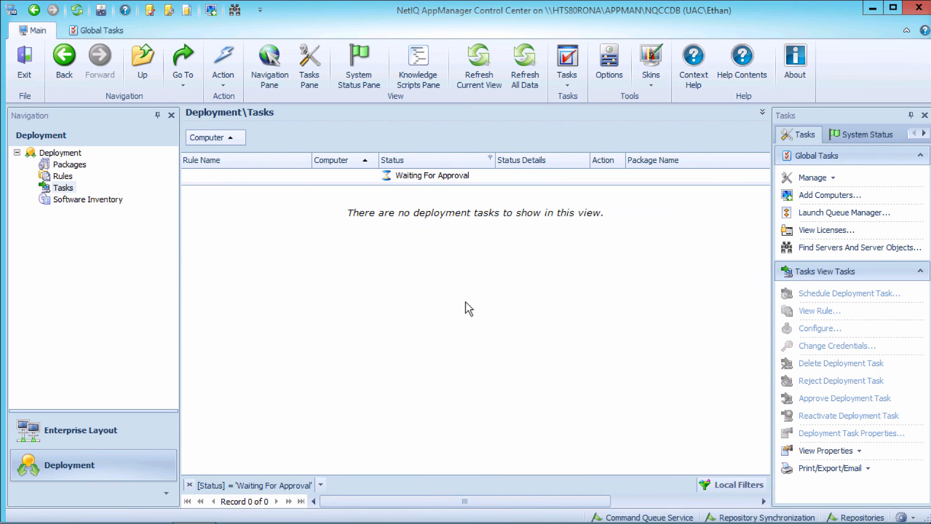
Step: Show deployment tasks of all statuses and expand the HTS80CREEPER group to check its tasks
left_click(474, 178)
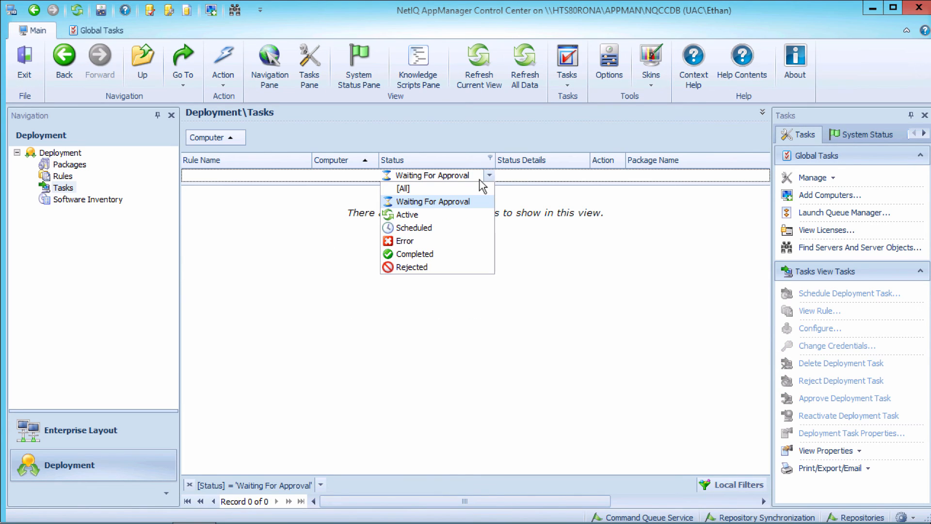
left_click(449, 190)
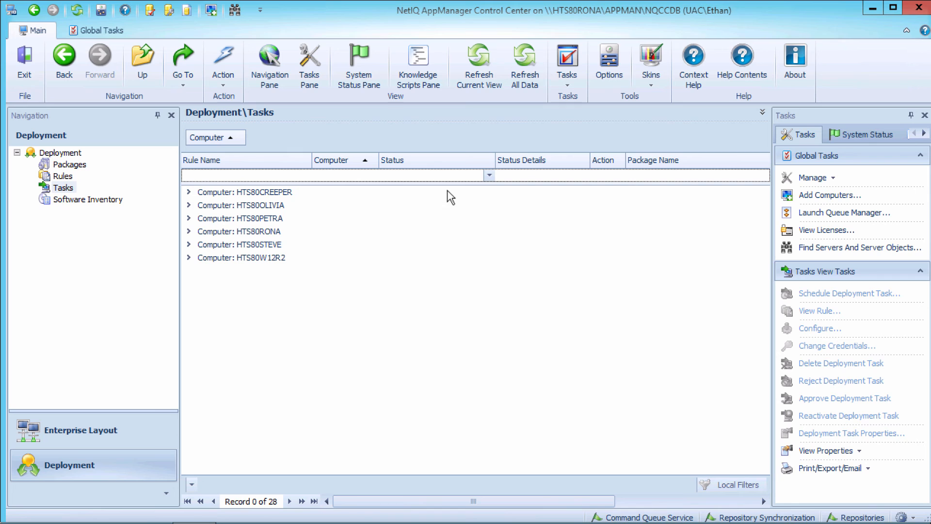
left_click(189, 192)
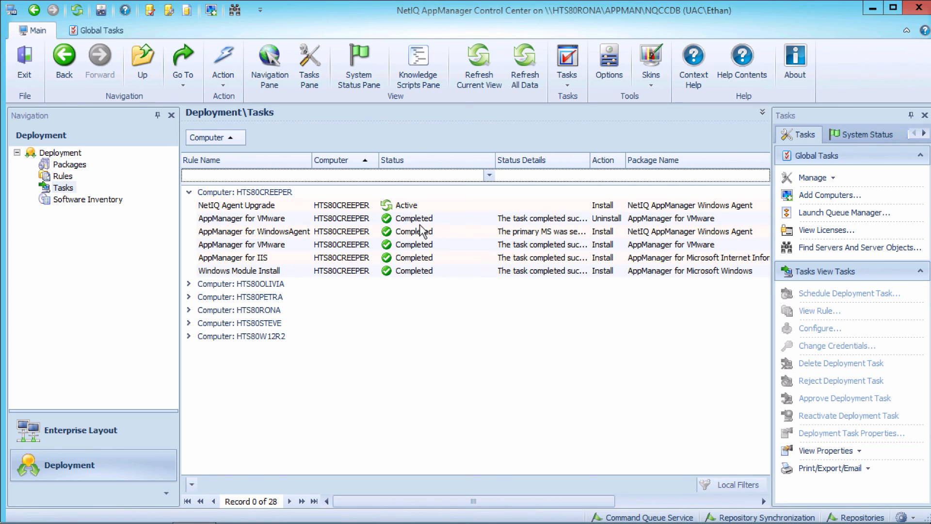
Step: Check the installed agent versions in the software inventory and return to the deployment tasks
left_click(72, 200)
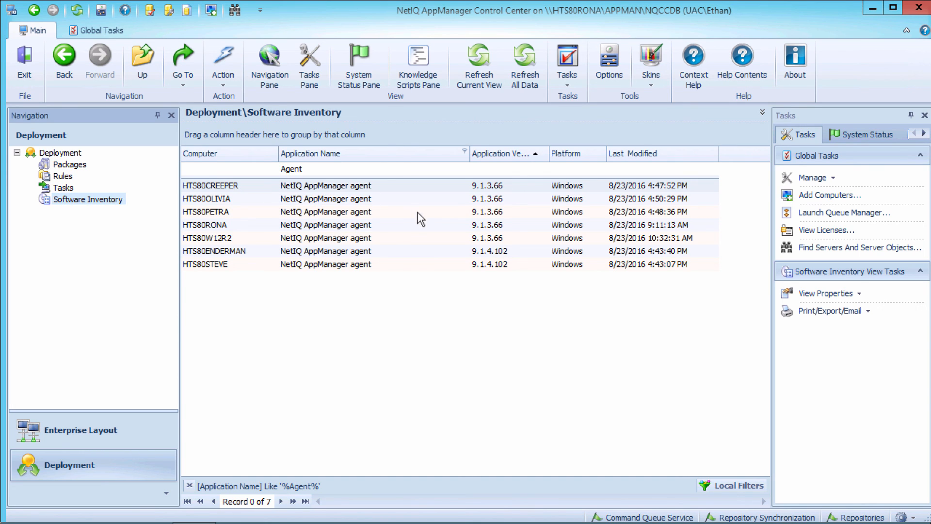
left_click(68, 187)
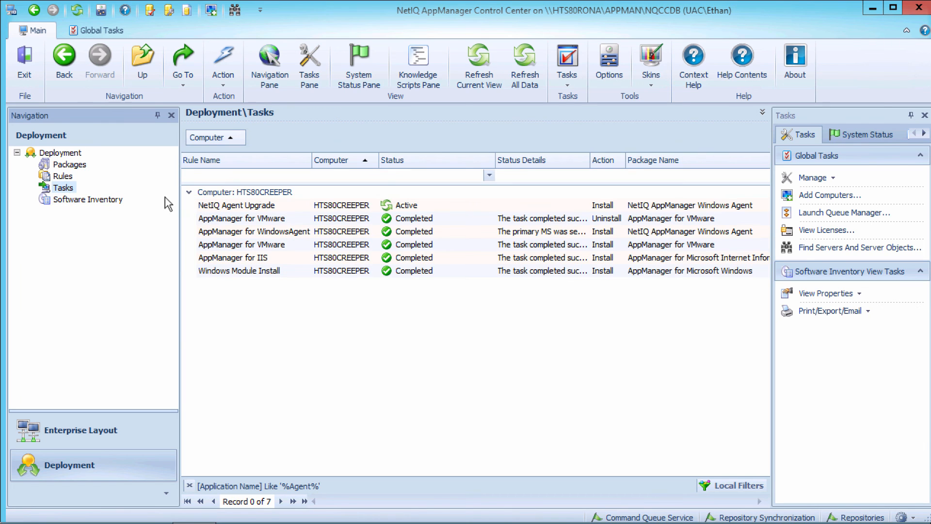